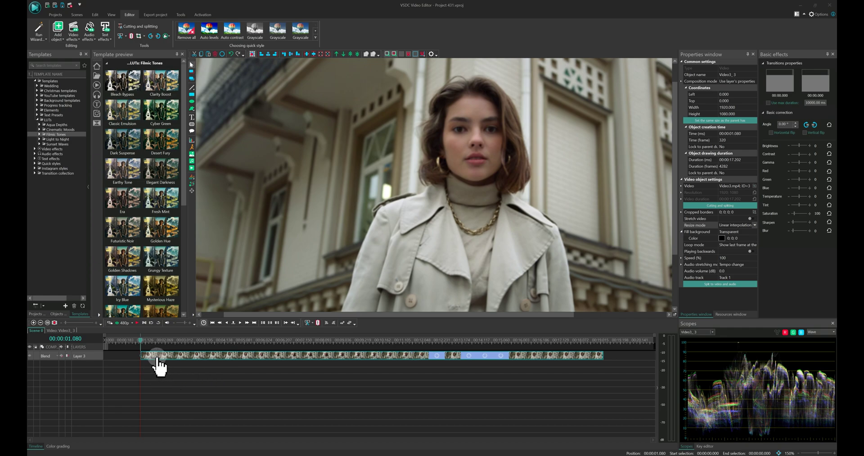
- Move the clip to the start of the timeline and toggle the Basic effects panel off and on
left_click_drag(155, 365, 96, 362)
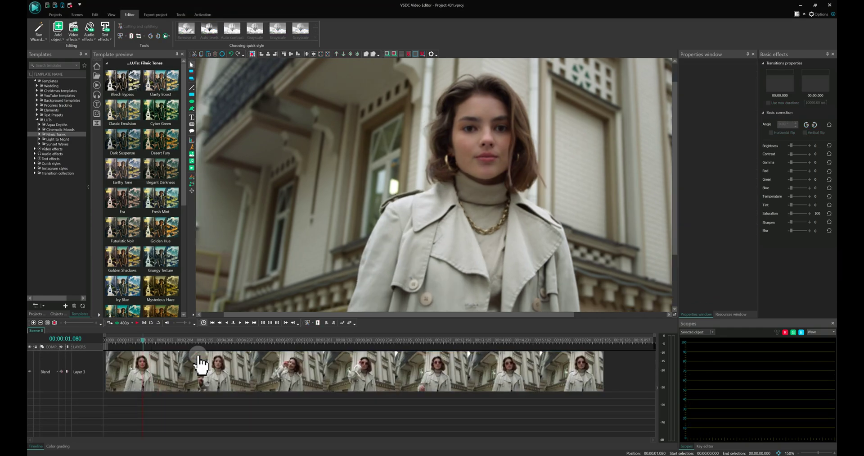
left_click(112, 16)
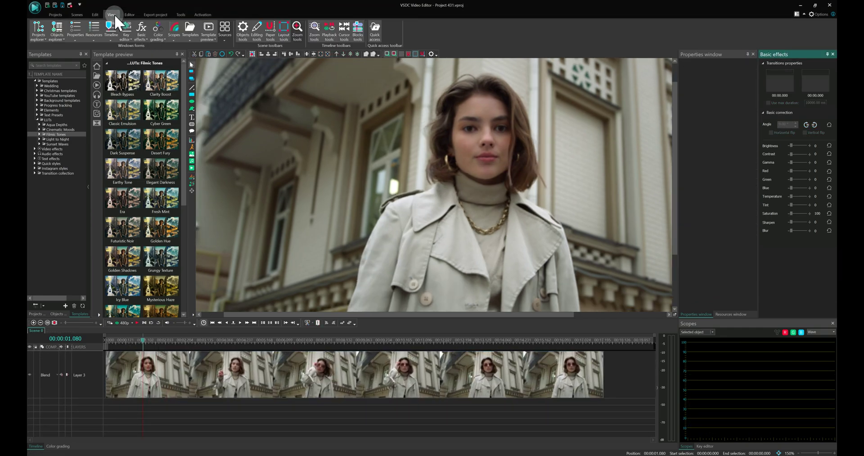
left_click(143, 30)
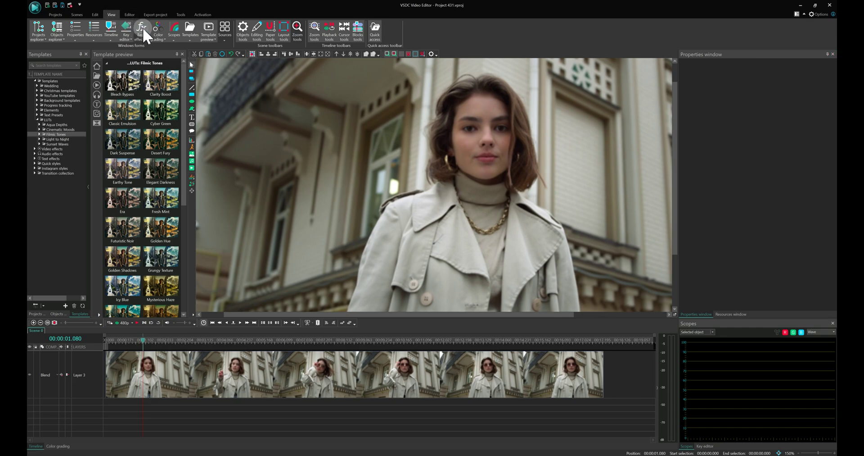
left_click(142, 27)
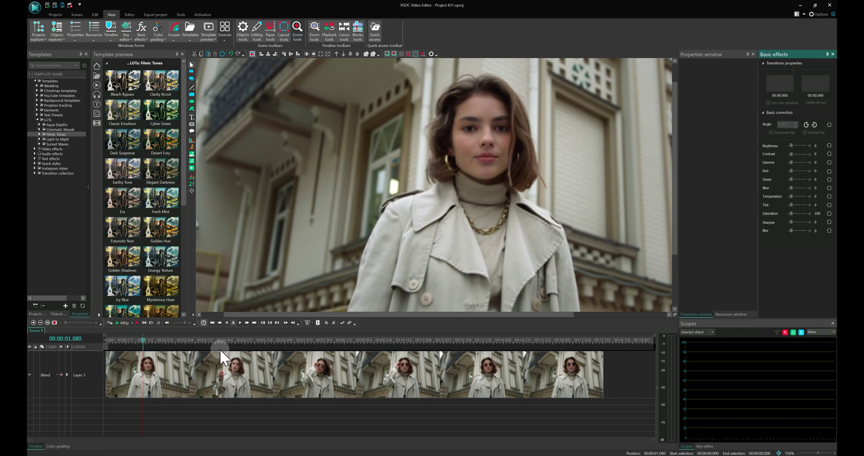
- Raise the clip's Basic effects Sharpen to 100, comparing against the unsharpened look
left_click(206, 360)
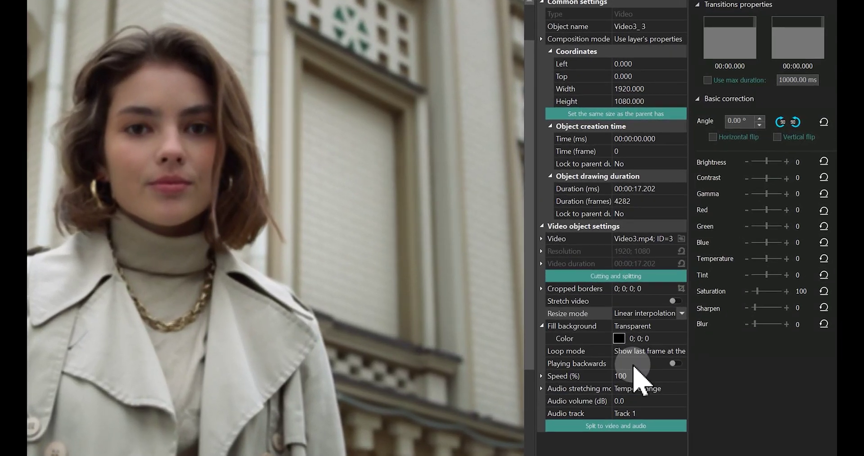
left_click_drag(795, 222, 798, 223)
left_click_drag(764, 313, 820, 310)
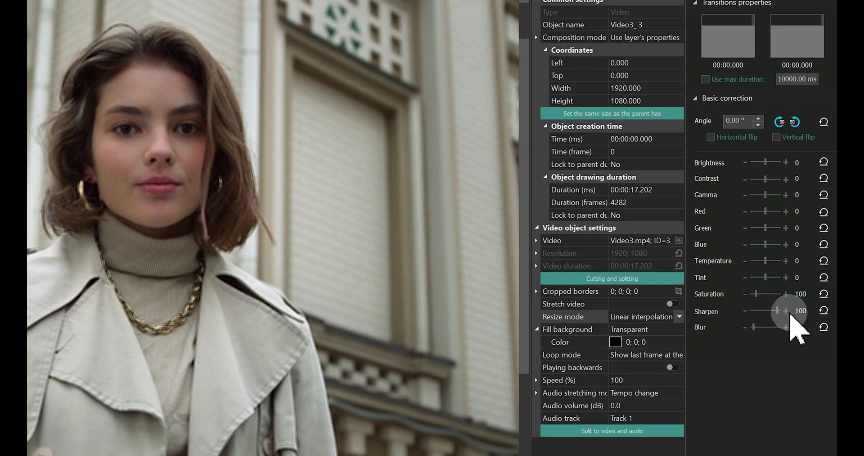
left_click_drag(775, 310, 751, 314)
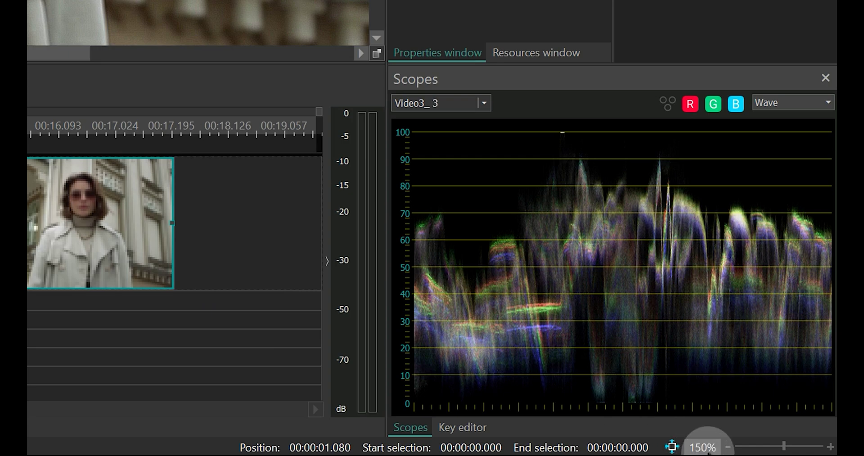
- Set the preview to 100% zoom and Original quality, then retest the clip's Sharpen value
left_click(707, 447)
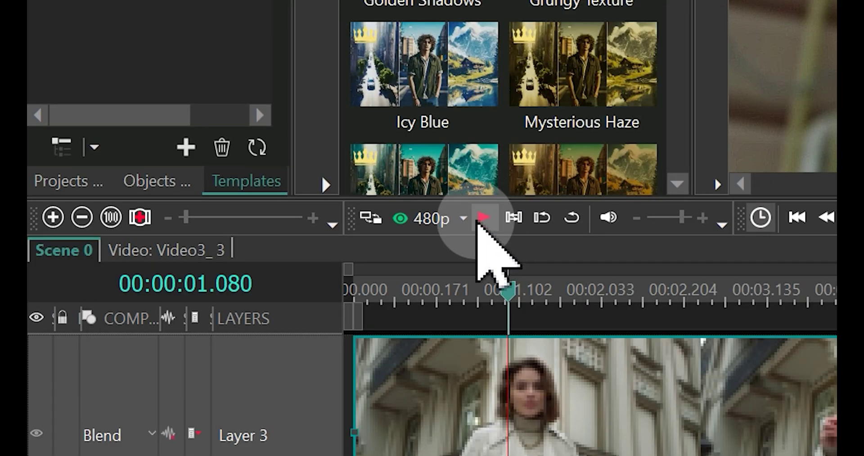
left_click(464, 218)
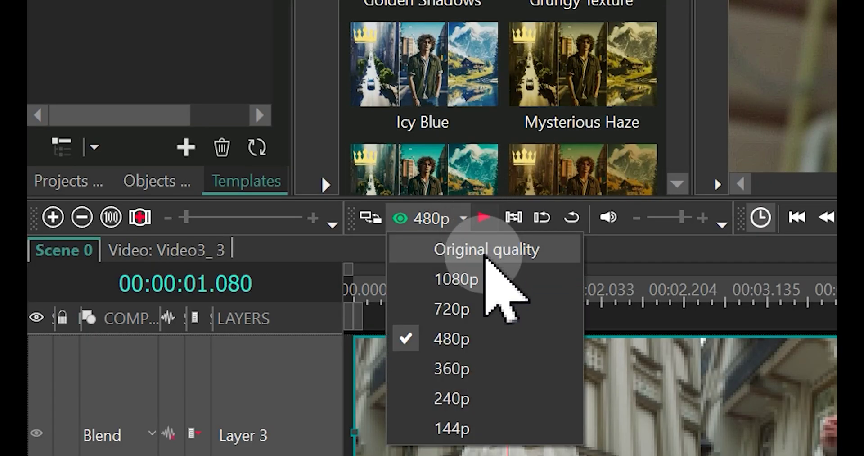
left_click(486, 256)
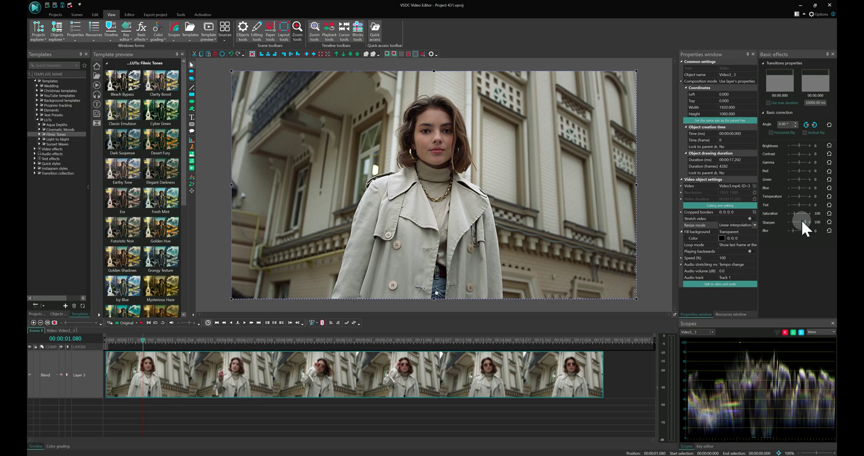
left_click_drag(803, 222, 790, 227)
left_click(829, 222)
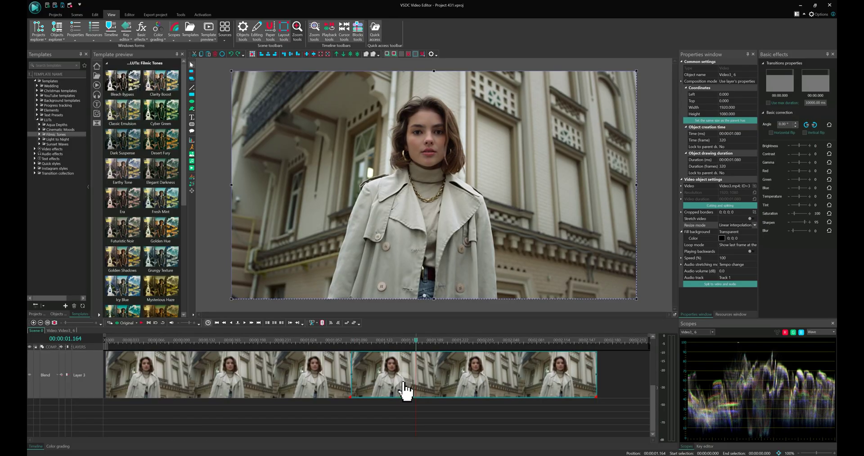
- Add a Sharpen filter from Video effects > Filters to the clip piece
right_click(404, 380)
mouse_move(174, 141)
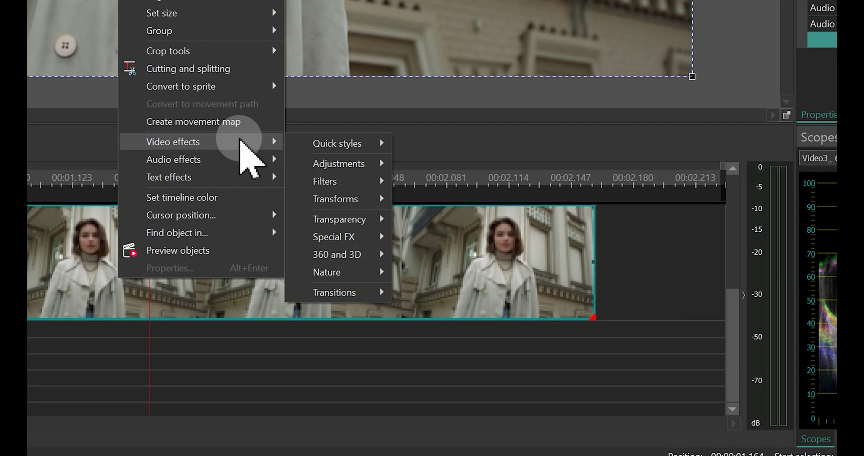
left_click(334, 183)
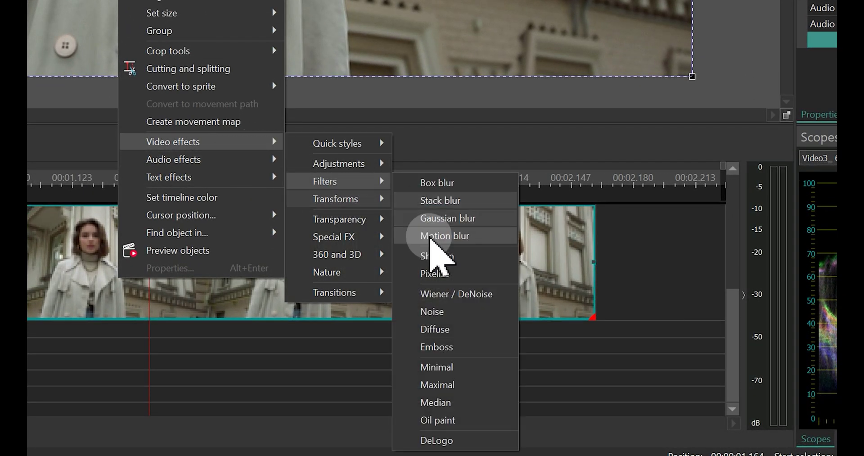
left_click(468, 256)
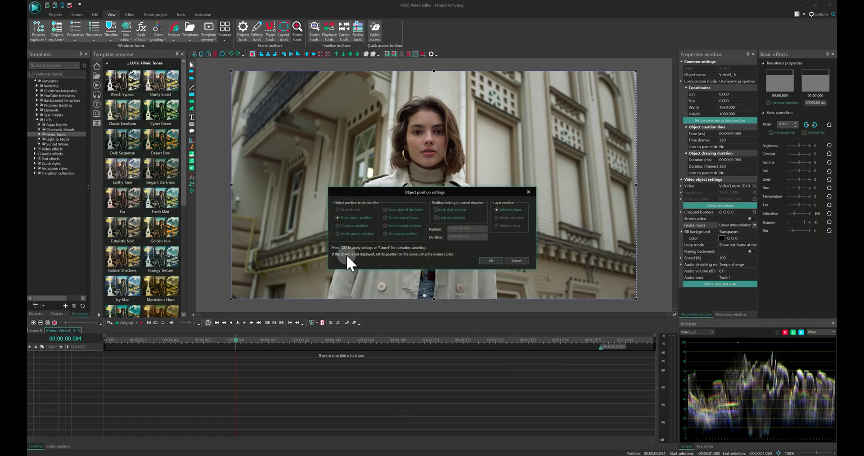
left_click(491, 260)
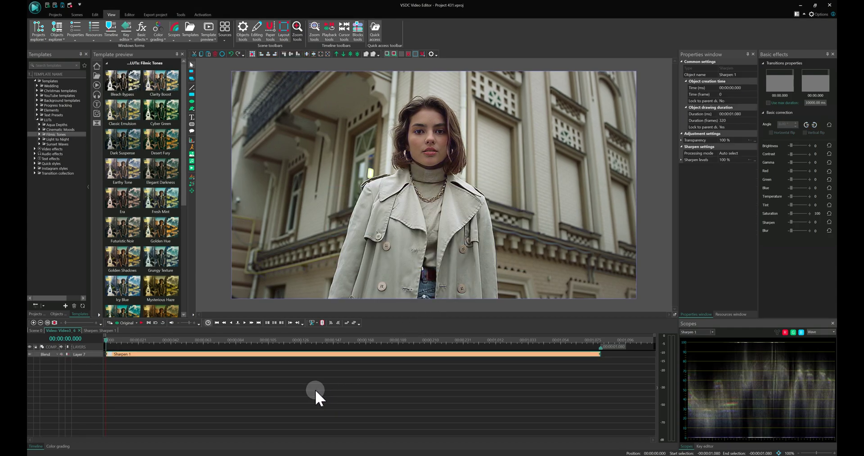
- Reset the clip piece's Basic effects Sharpen back to 0
left_click(40, 330)
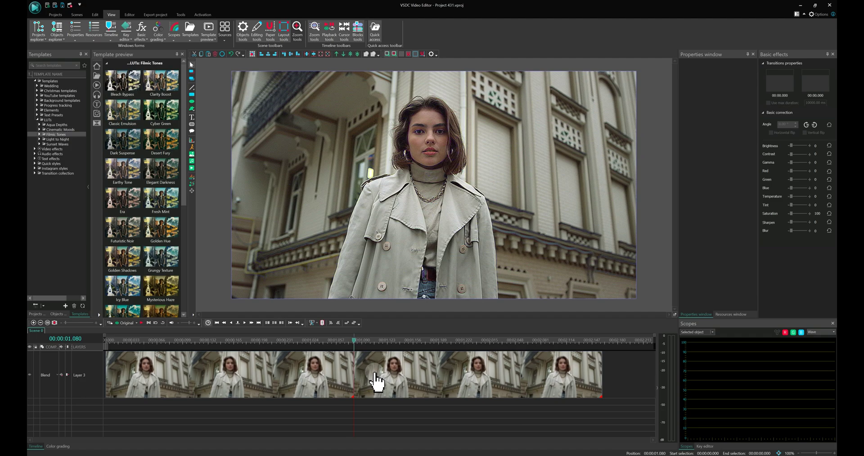
left_click(376, 380)
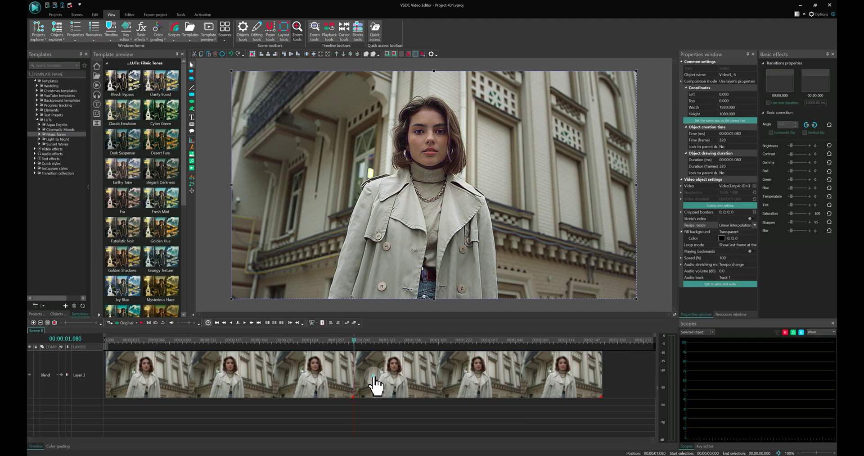
left_click(829, 221)
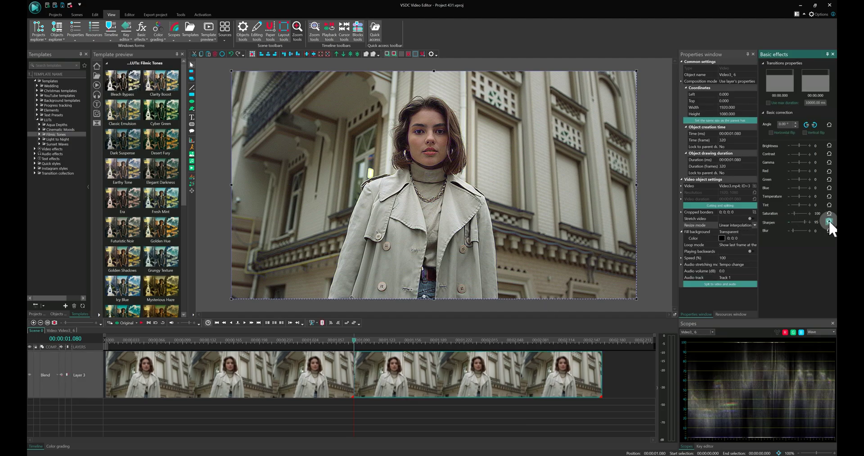
- Set the Sharpen 1 effect's level to 95% and adjust its length
double_click(384, 381)
left_click(227, 356)
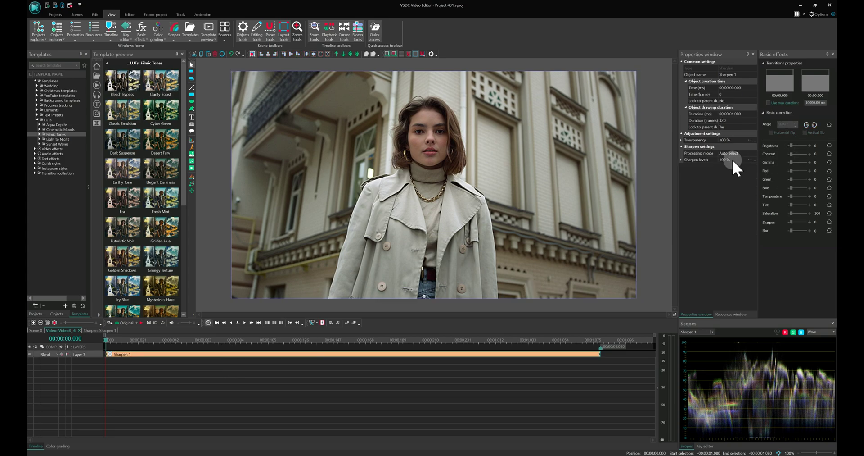
left_click(734, 159)
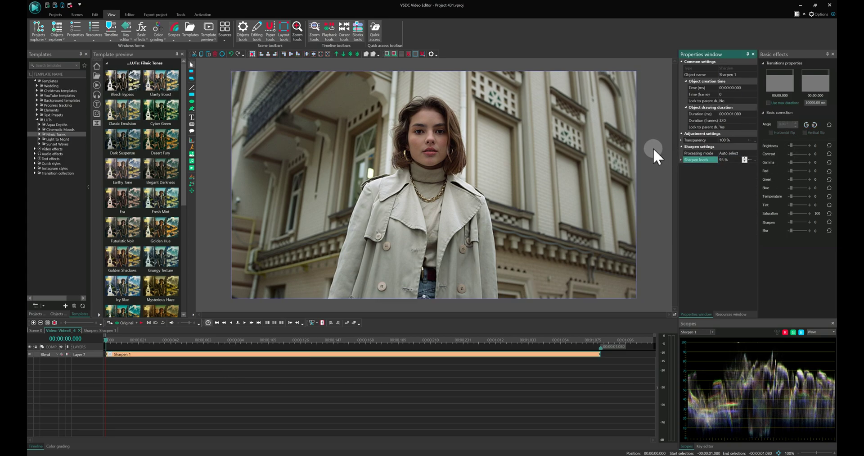
left_click_drag(600, 353, 325, 352)
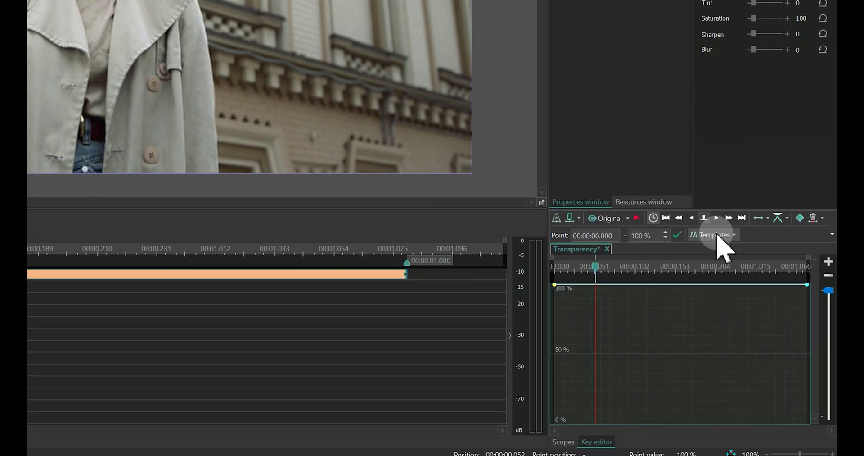
- Fade Sharpen 1 in with linear transparency from 0 and an initial sharpen level of 0
left_click(767, 218)
left_click(726, 244)
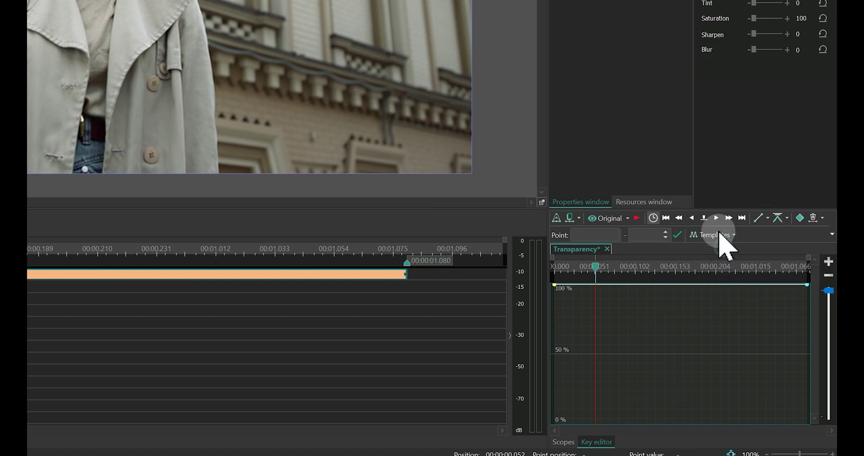
left_click_drag(554, 285, 554, 421)
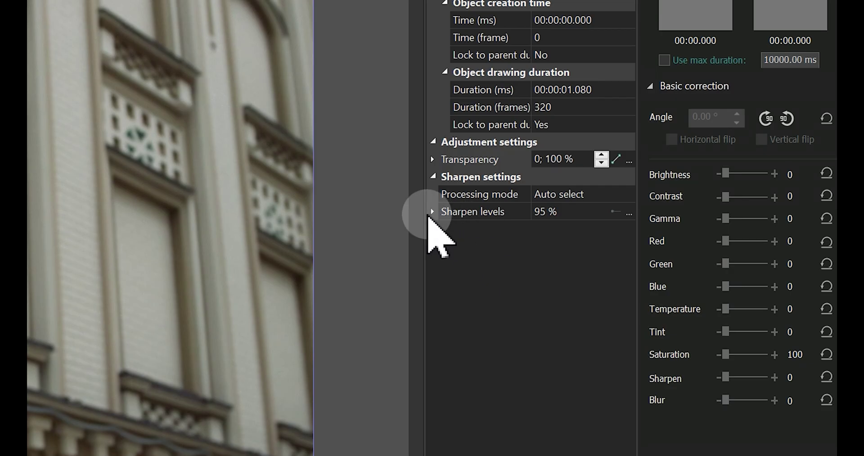
left_click(430, 213)
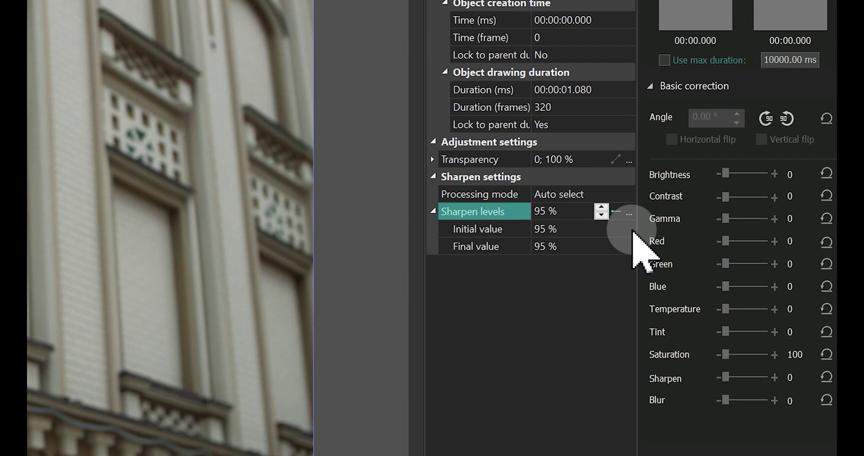
left_click(569, 229)
type("0")
key("Return")
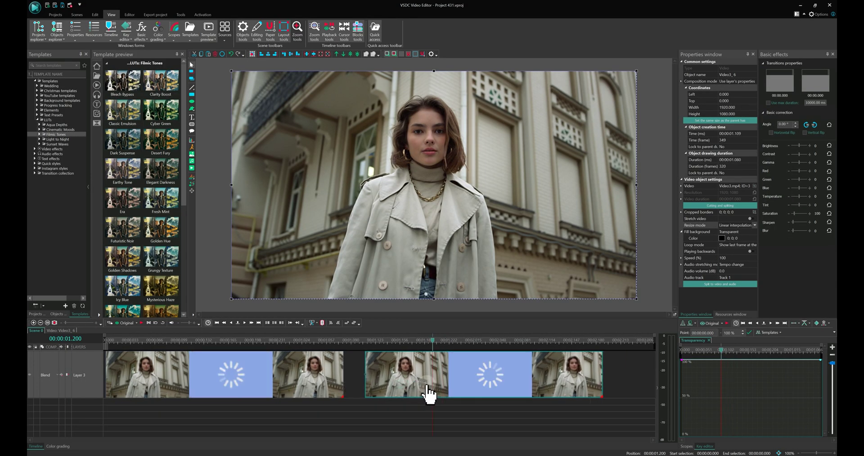
- Paste a copy of the sharpened piece at the end of Layer 3 and select it around 3 seconds
key("ctrl+v")
left_click_drag(434, 386, 594, 418)
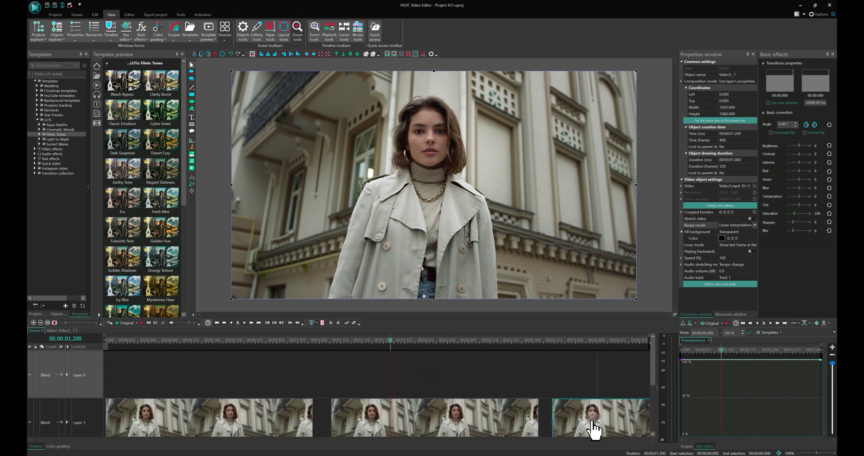
left_click(506, 341)
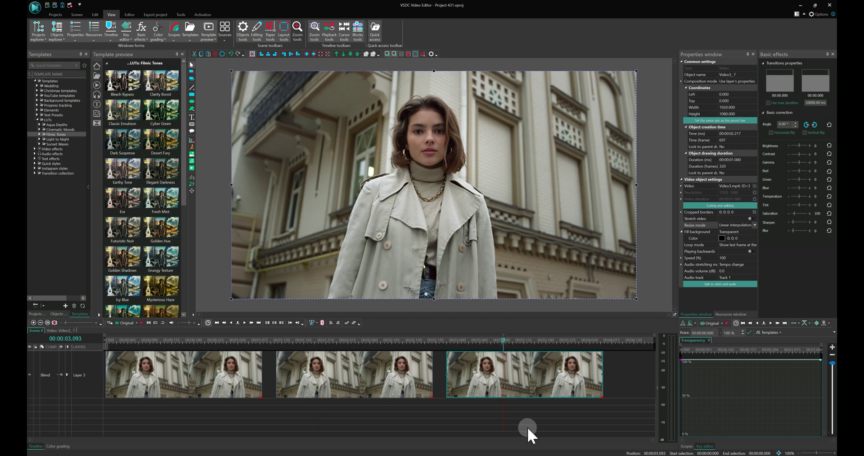
left_click(512, 398)
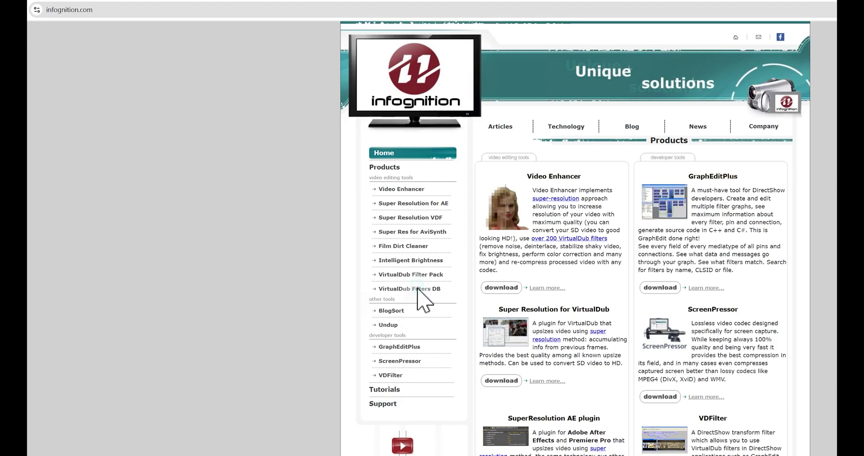
- Browse infognition's VirtualDub Filters DB Sharpening category and download the MSU Smart Sharpen filter
left_click(418, 288)
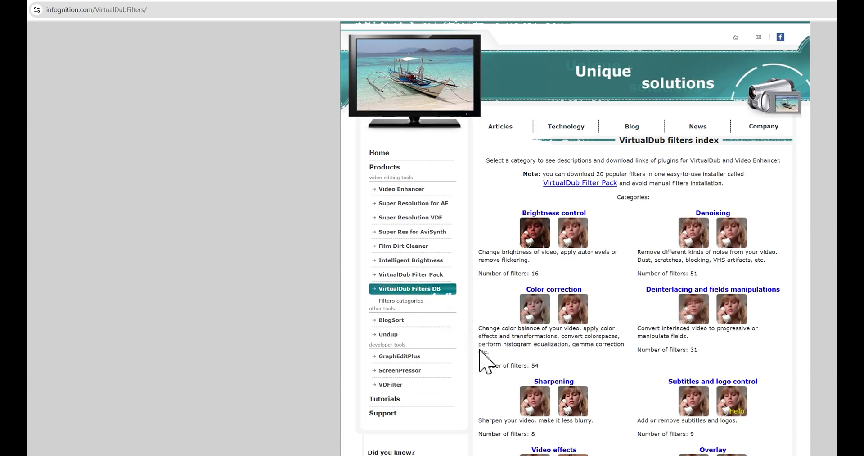
left_click(535, 405)
scroll(440, 324, "down", 5)
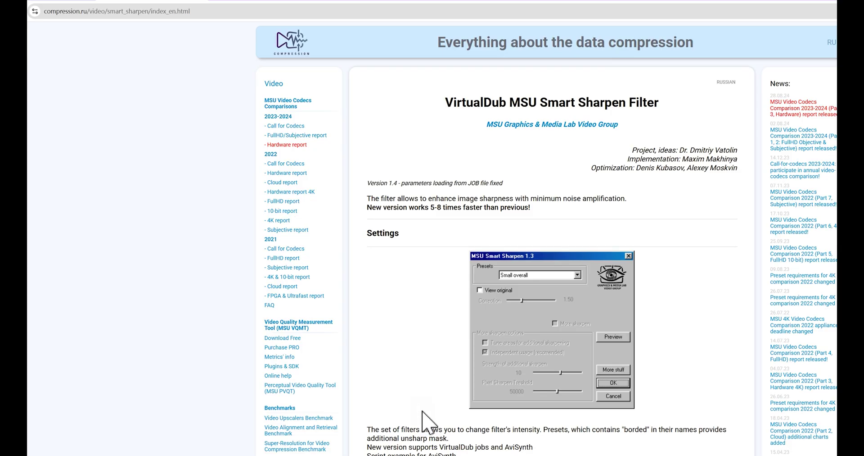
scroll(423, 412, "down", 3)
scroll(424, 413, "down", 7)
scroll(424, 413, "down", 5)
scroll(430, 414, "down", 8)
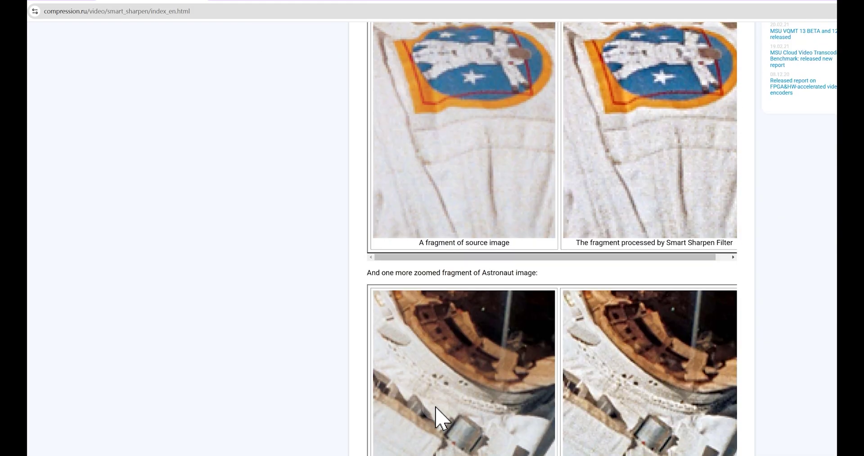
scroll(437, 405, "down", 5)
left_click(492, 315)
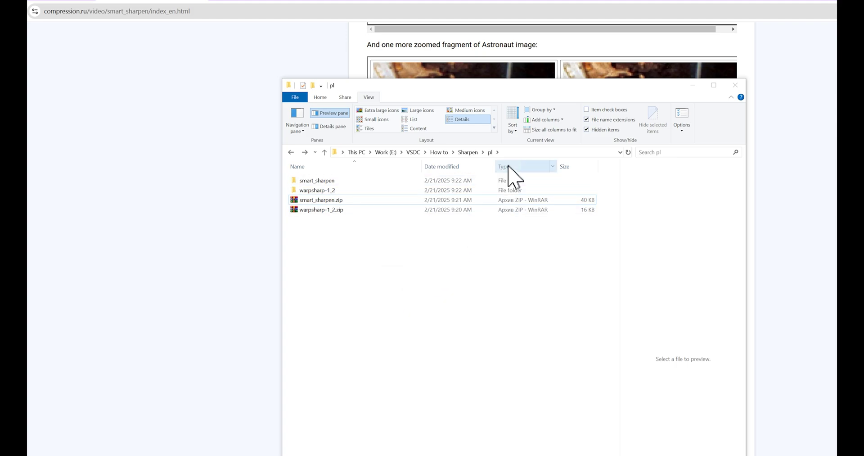
- Select the plugin folder's path in the File Explorer address bar
left_click(522, 152)
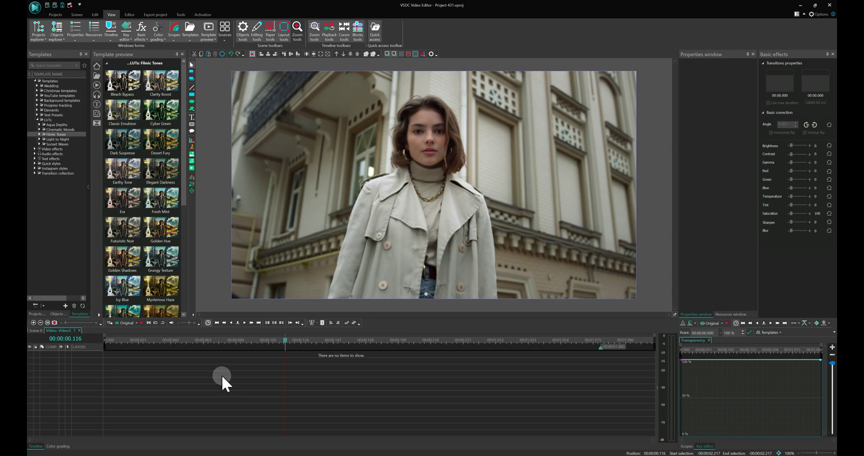
- Add a VirtualDub filter effect from Video effects > Special FX with the default position
right_click(221, 372)
mouse_move(155, 260)
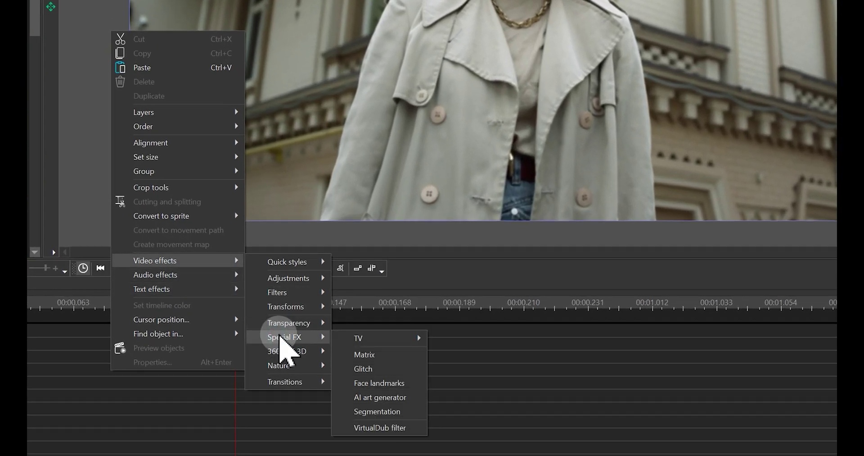
mouse_move(284, 336)
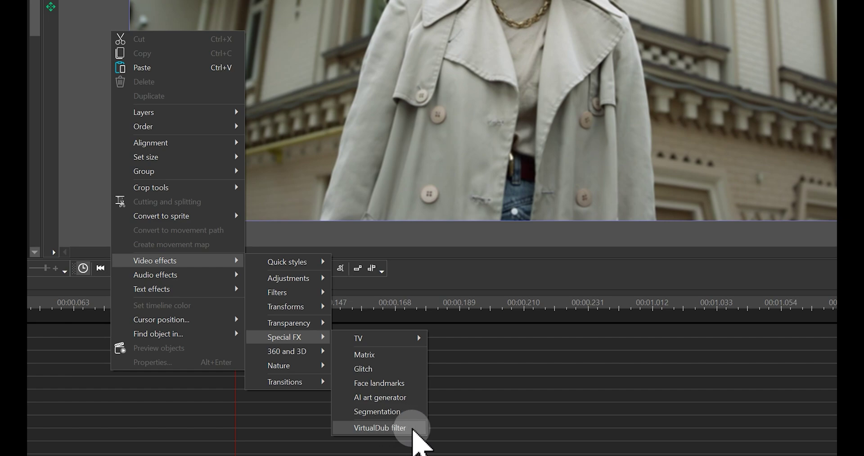
left_click(414, 427)
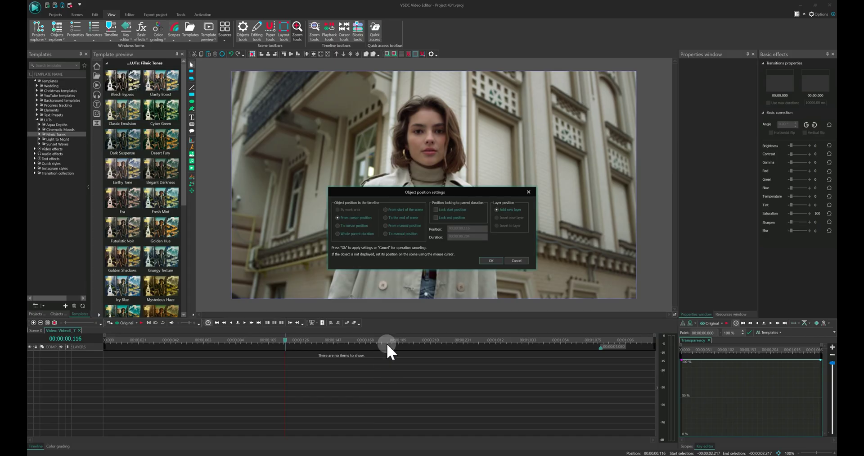
left_click(495, 260)
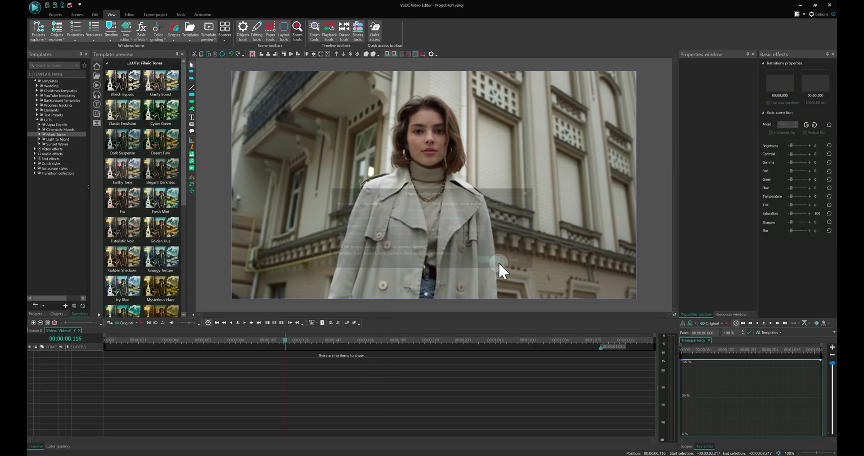
- Load msu_sharpen.vdf from the smart_sharpen folder as the VirtualDub 1 filter plugin
left_click(565, 244)
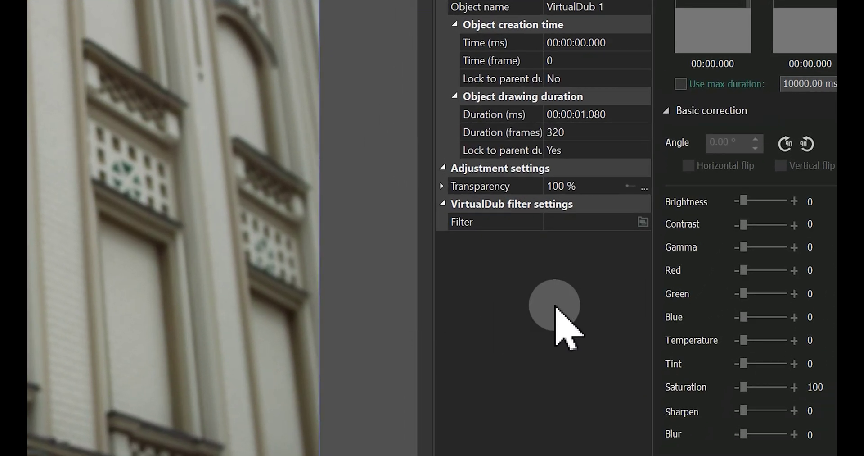
left_click(643, 221)
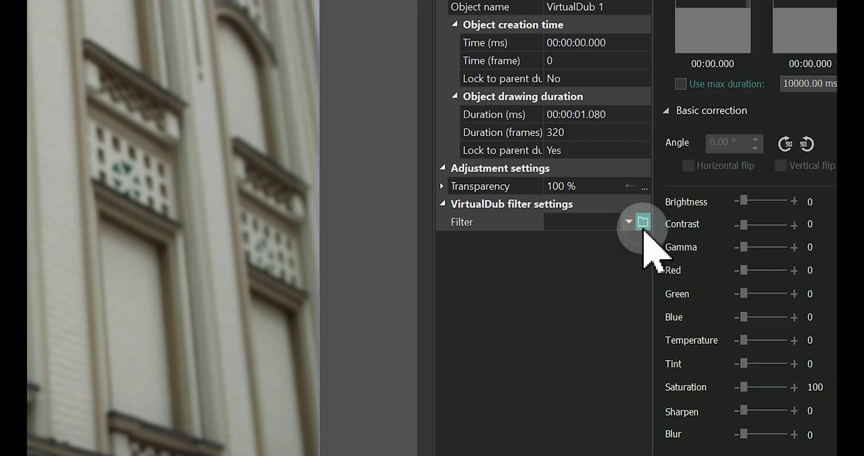
double_click(221, 163)
left_click(218, 163)
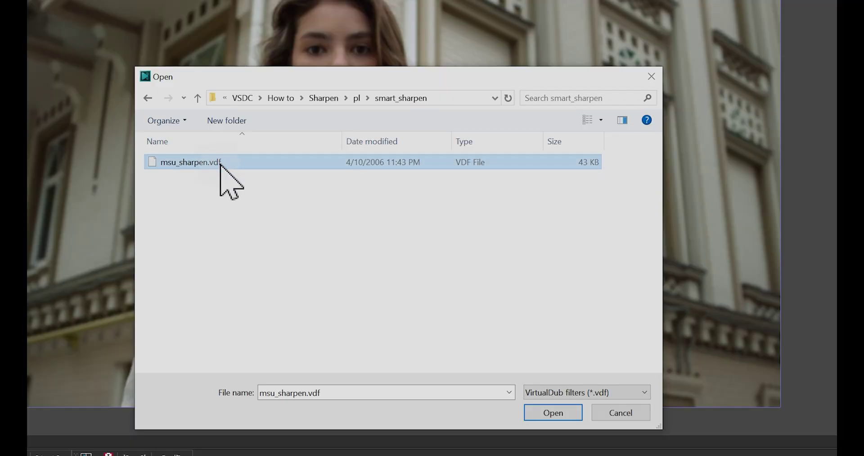
left_click(545, 418)
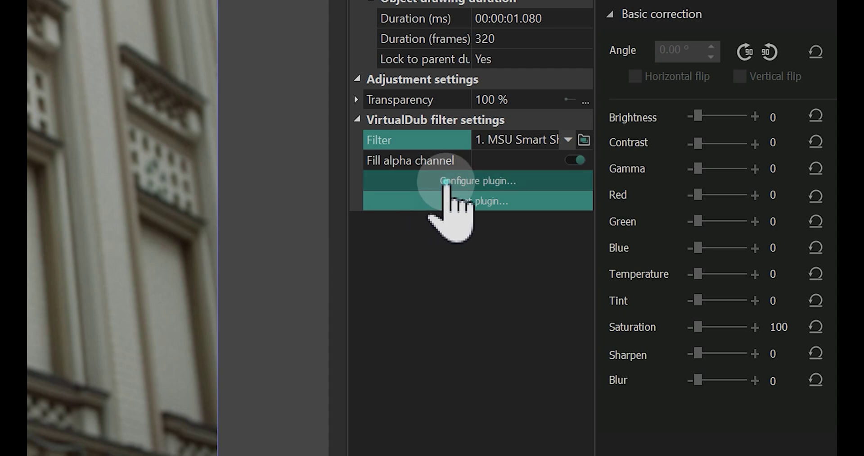
- Compare the Small overall, Overall and Mad presets, then apply Overall and borders
left_click(447, 182)
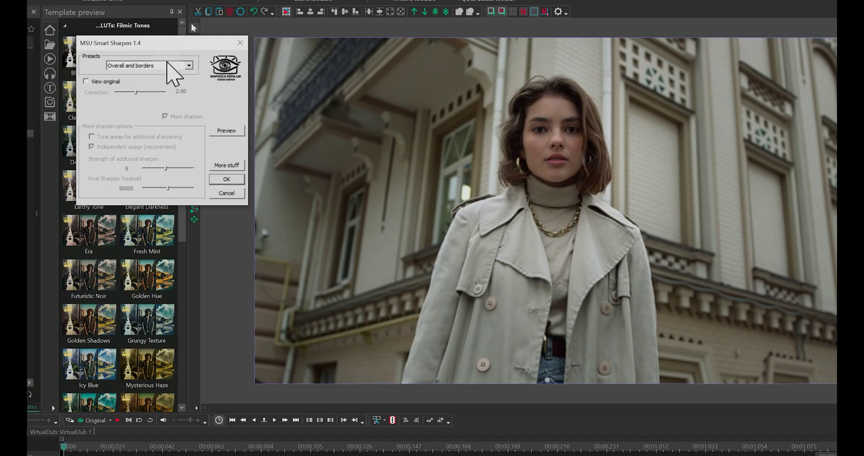
left_click(167, 65)
left_click(156, 73)
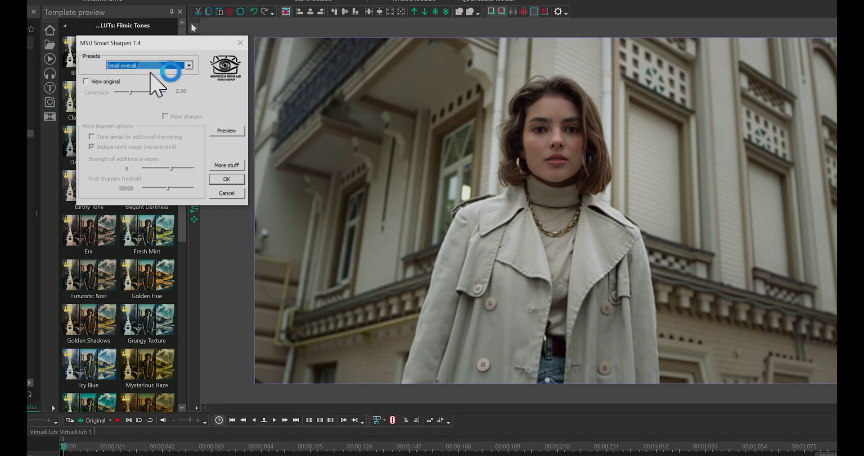
left_click(157, 66)
left_click(149, 86)
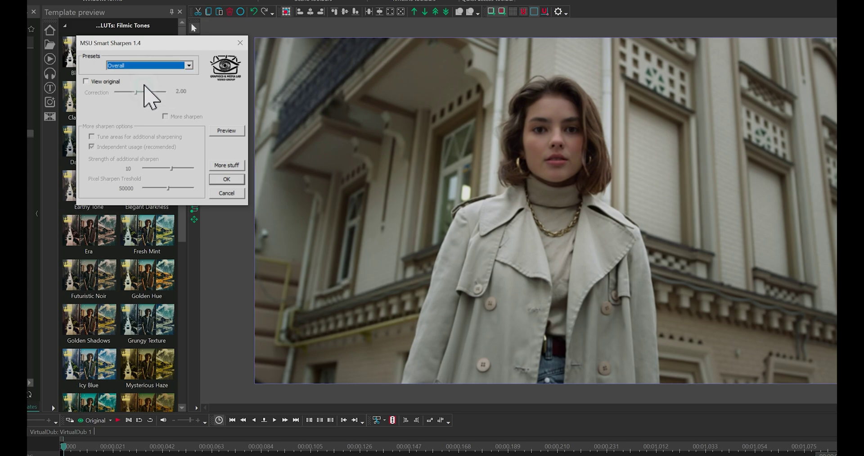
left_click(156, 66)
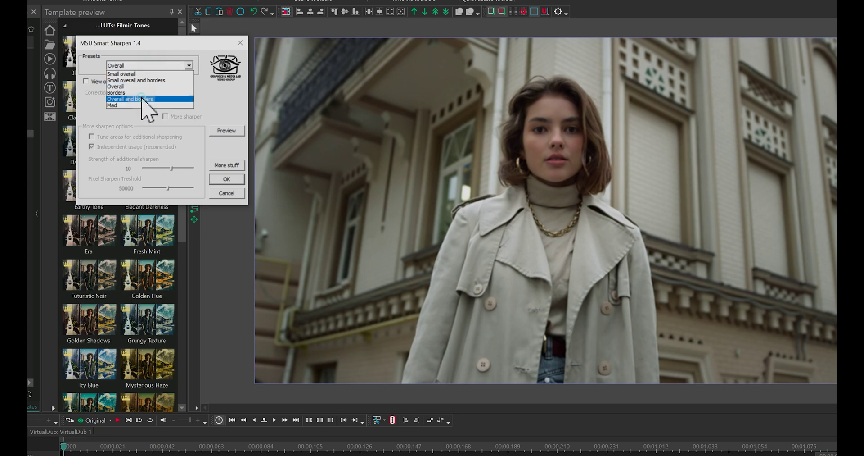
left_click(142, 99)
left_click(157, 66)
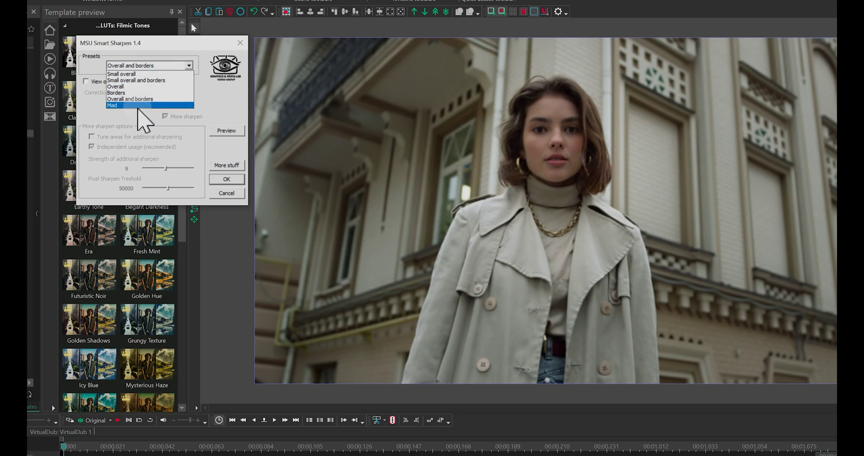
left_click(141, 112)
left_click(153, 66)
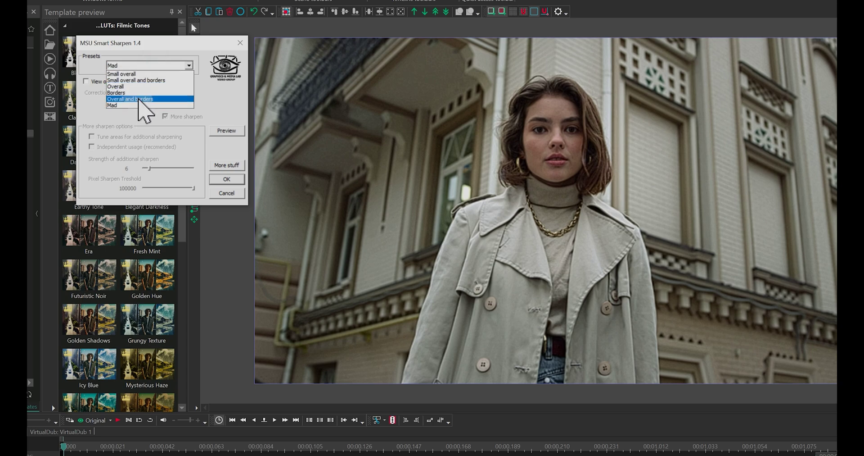
left_click(142, 98)
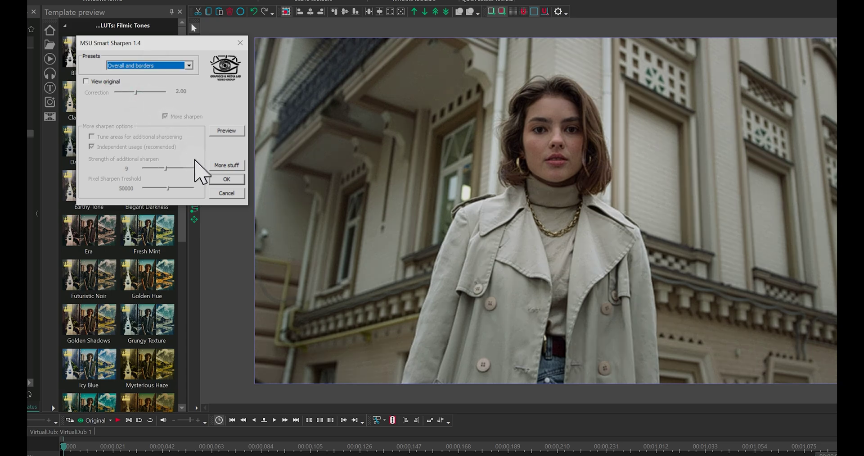
left_click(226, 179)
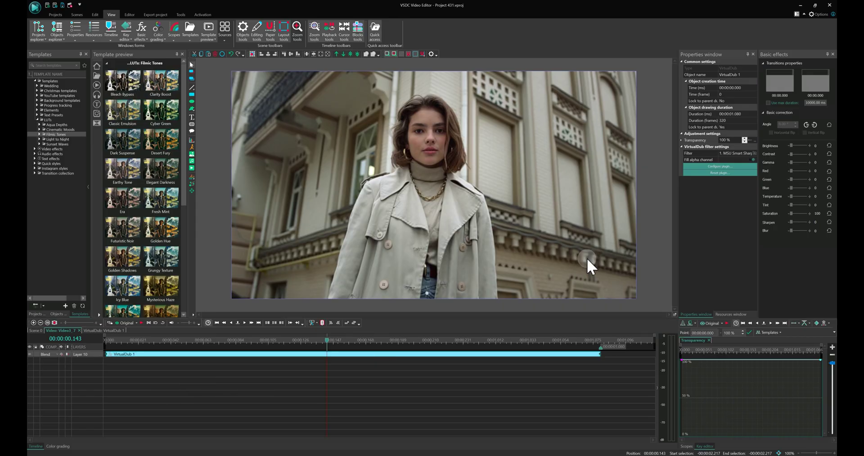
- Replace the VirtualDub filter's plugin with warpsharp.vdf from the pl/warpsharp-1_2 folder
left_click(755, 152)
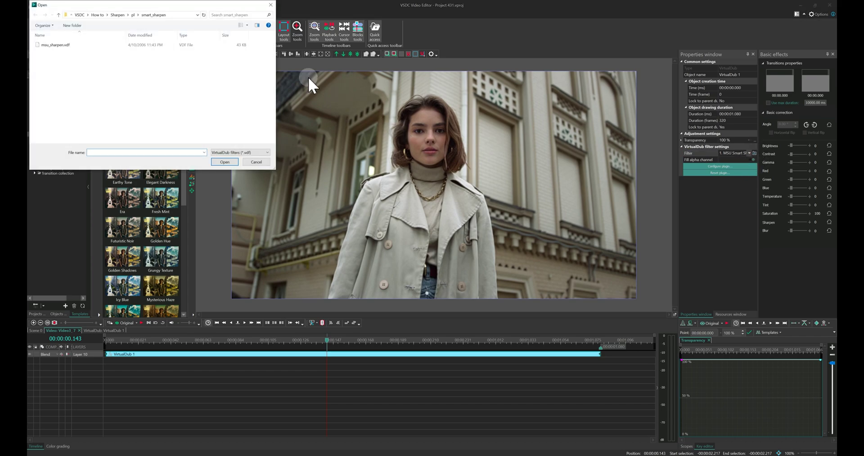
left_click(134, 15)
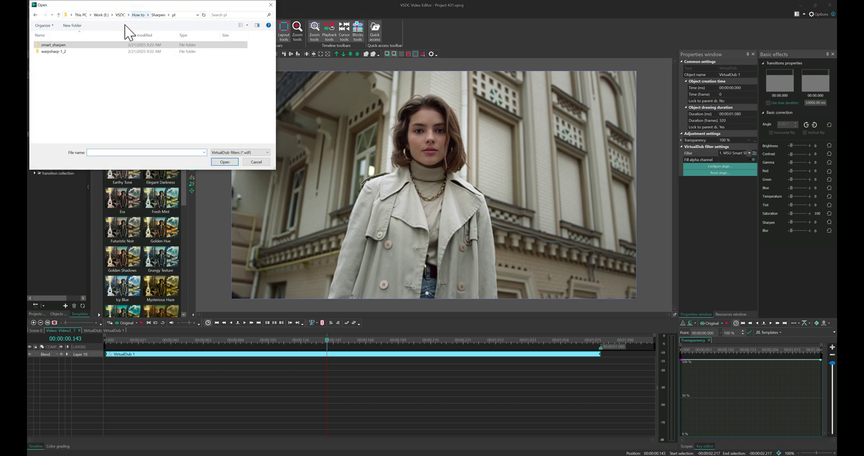
double_click(73, 53)
double_click(69, 45)
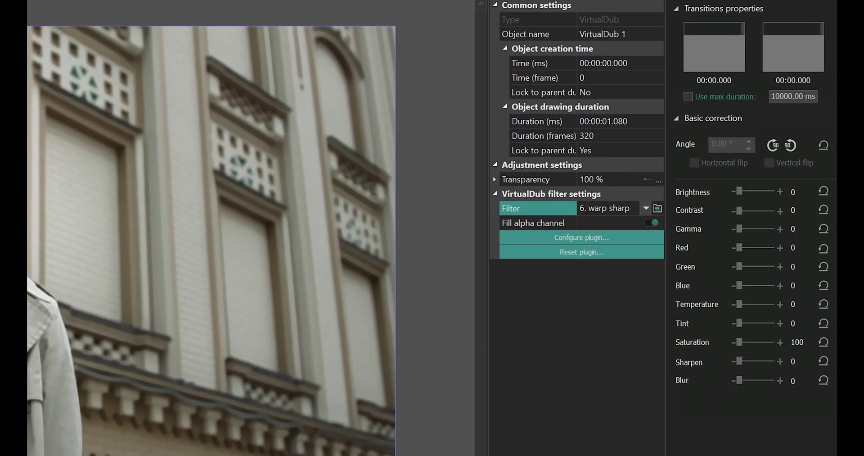
- Set the warp sharp plugin's Depth to 64 with 2 blur passes
left_click(536, 240)
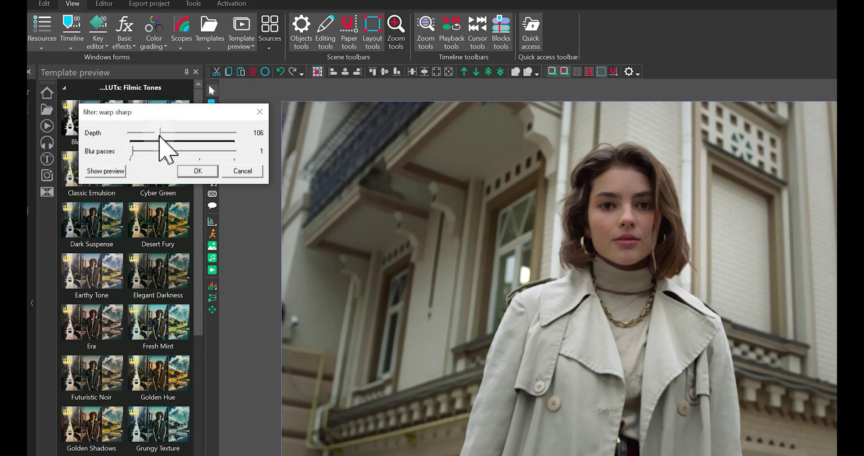
left_click(160, 141)
mouse_move(161, 141)
left_mouse_down()
mouse_move(148, 141)
mouse_move(252, 155)
mouse_move(166, 150)
left_mouse_up()
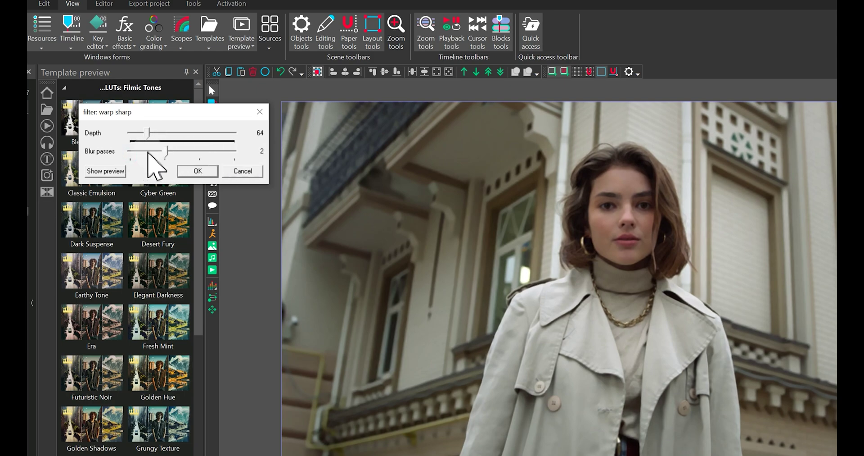